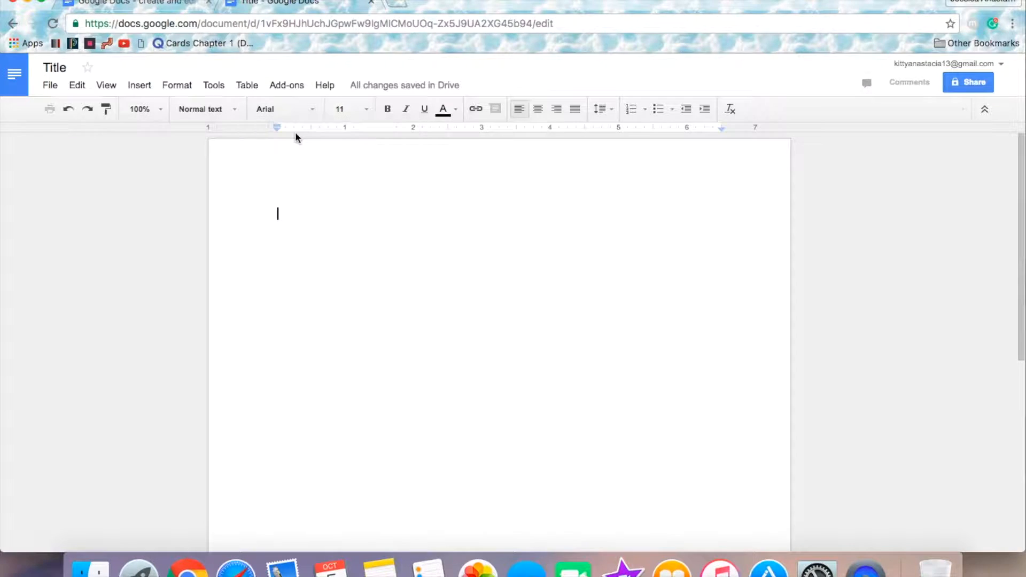
# Step: Try bold formatting on a sample first name in the empty document and erase the text
pyautogui.click(366, 111)
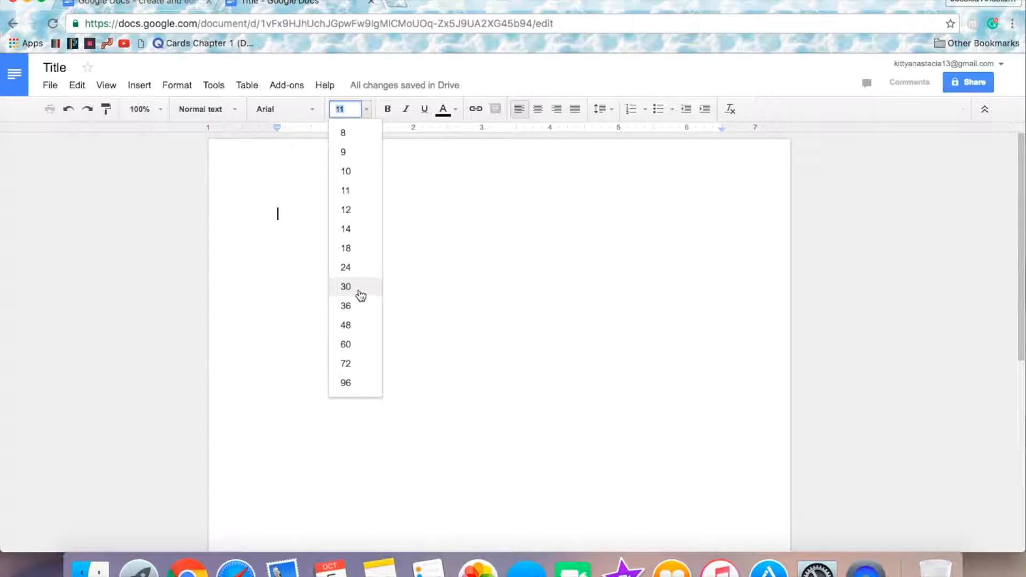
pyautogui.click(300, 207)
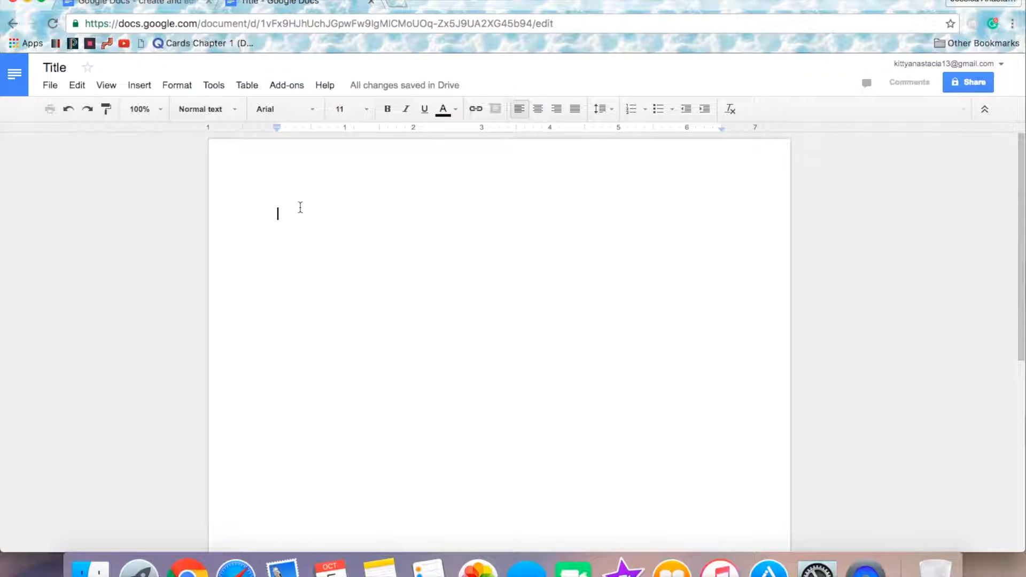
pyautogui.click(389, 110)
pyautogui.write('Anth')
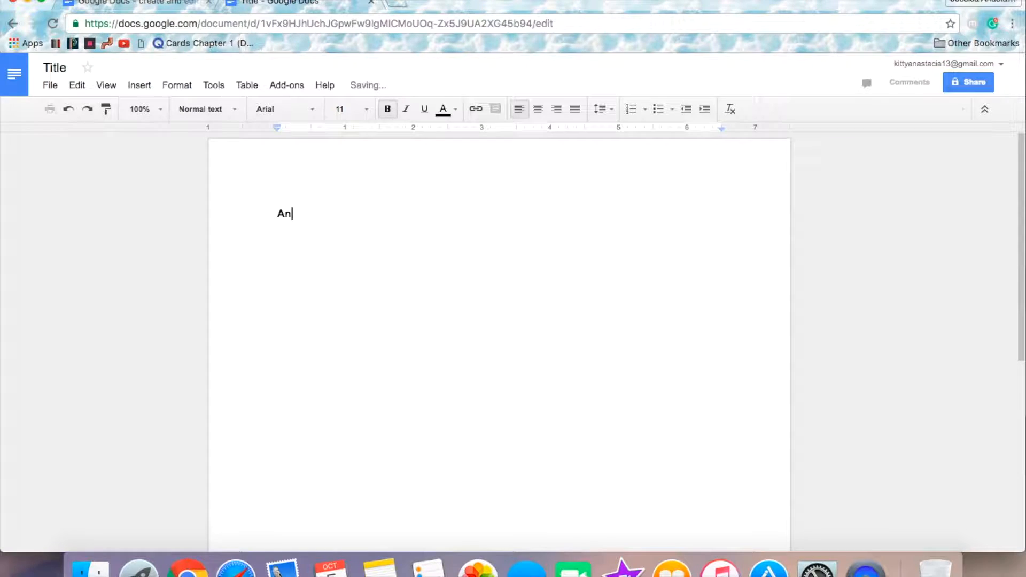
pyautogui.press('BackSpace')
pyautogui.press('BackSpace')
pyautogui.press('BackSpace')
pyautogui.press('BackSpace')
# Step: Try italic instead of bold on the same sample first name and erase the text
pyautogui.click(408, 111)
pyautogui.click(390, 111)
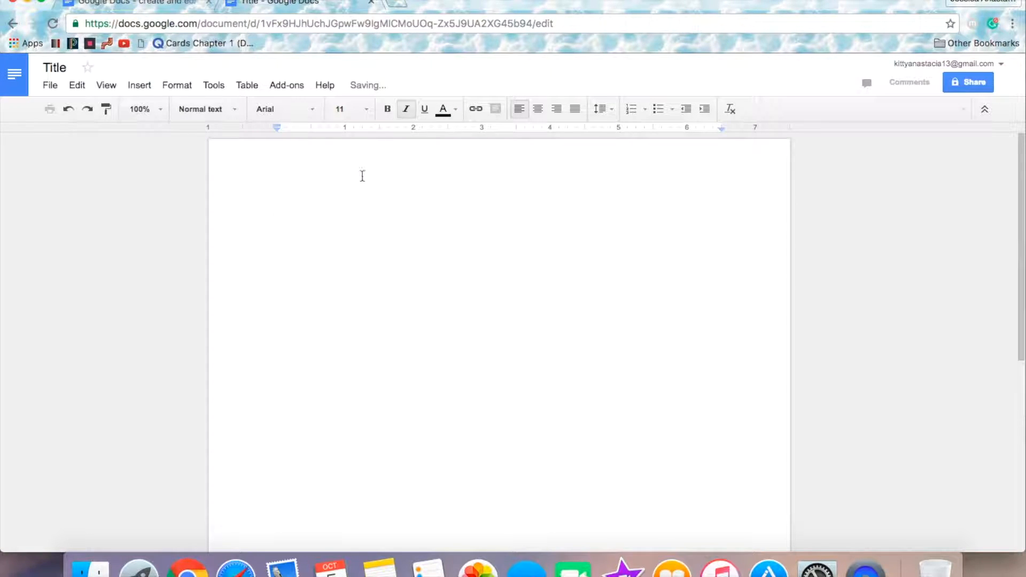
pyautogui.write('Anthony')
pyautogui.press('BackSpace')
pyautogui.press('BackSpace')
pyautogui.press('BackSpace')
pyautogui.press('BackSpace')
pyautogui.press('BackSpace')
pyautogui.press('BackSpace')
pyautogui.press('BackSpace')
# Step: Try underline without italic on the sample first name and erase the text
pyautogui.click(426, 110)
pyautogui.write('An')
pyautogui.press('BackSpace')
pyautogui.press('BackSpace')
pyautogui.click(407, 111)
pyautogui.write('Anthony')
pyautogui.press('BackSpace')
pyautogui.press('BackSpace')
pyautogui.press('BackSpace')
pyautogui.press('BackSpace')
pyautogui.press('BackSpace')
pyautogui.press('BackSpace')
pyautogui.press('BackSpace')
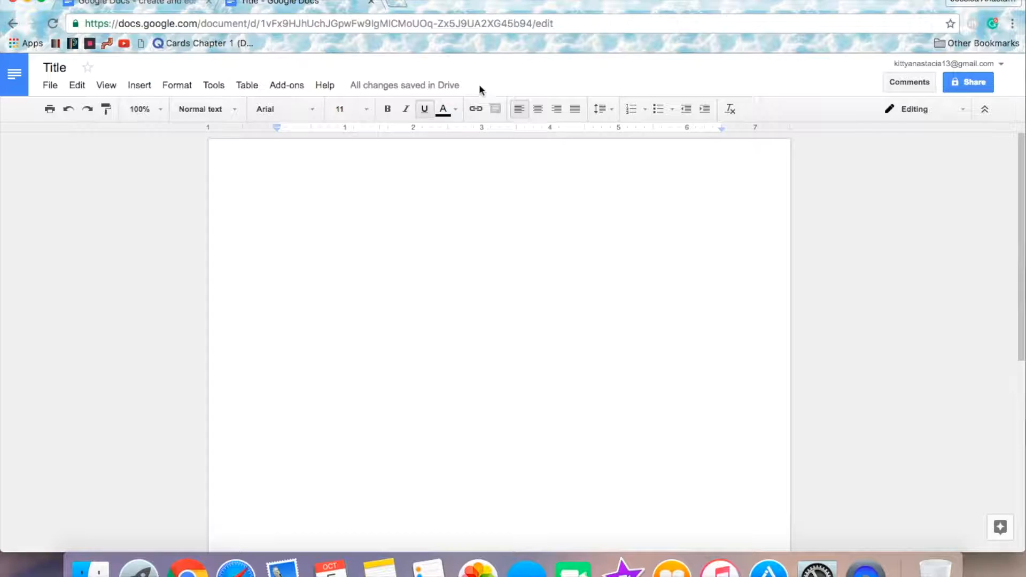
# Step: Try center alignment with the sample letter "A", erase it and turn underlining off
pyautogui.click(538, 109)
pyautogui.write('A')
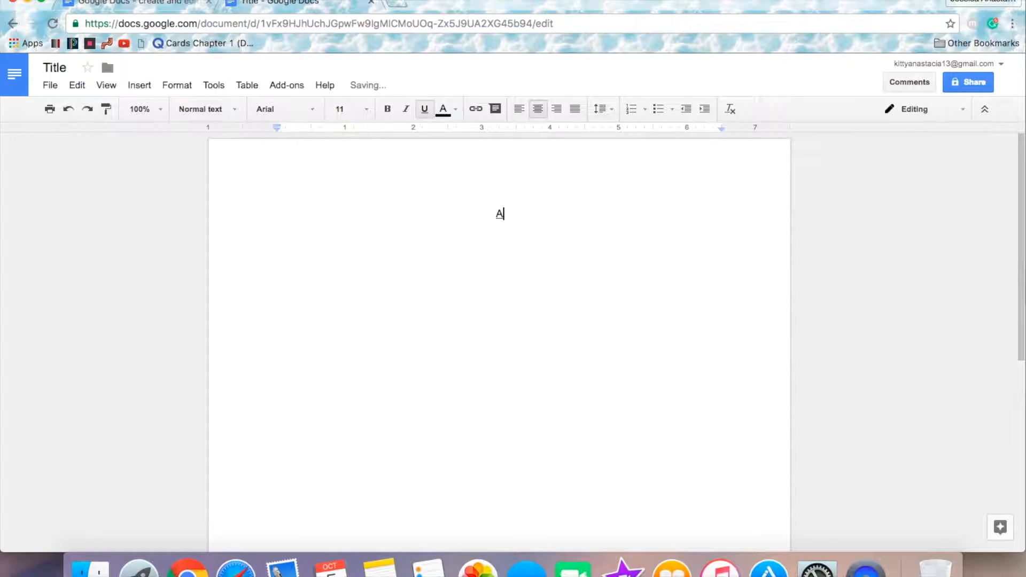
pyautogui.press('BackSpace')
pyautogui.click(426, 108)
# Step: Try left alignment with part of the sample first name and erase the text
pyautogui.click(518, 109)
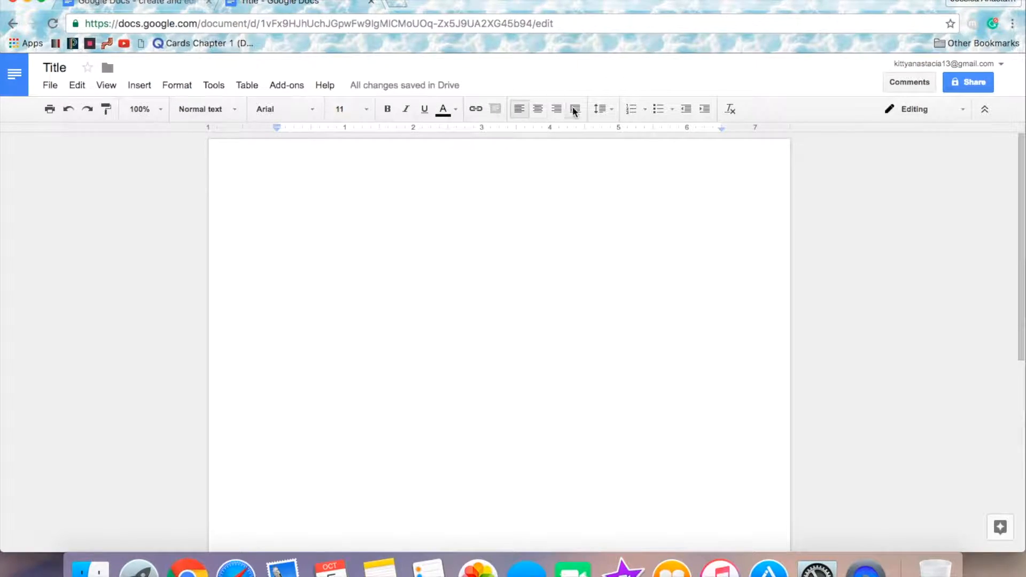
pyautogui.write('Anthon')
pyautogui.press('BackSpace')
pyautogui.press('BackSpace')
pyautogui.press('BackSpace')
pyautogui.press('BackSpace')
pyautogui.press('BackSpace')
pyautogui.press('BackSpace')
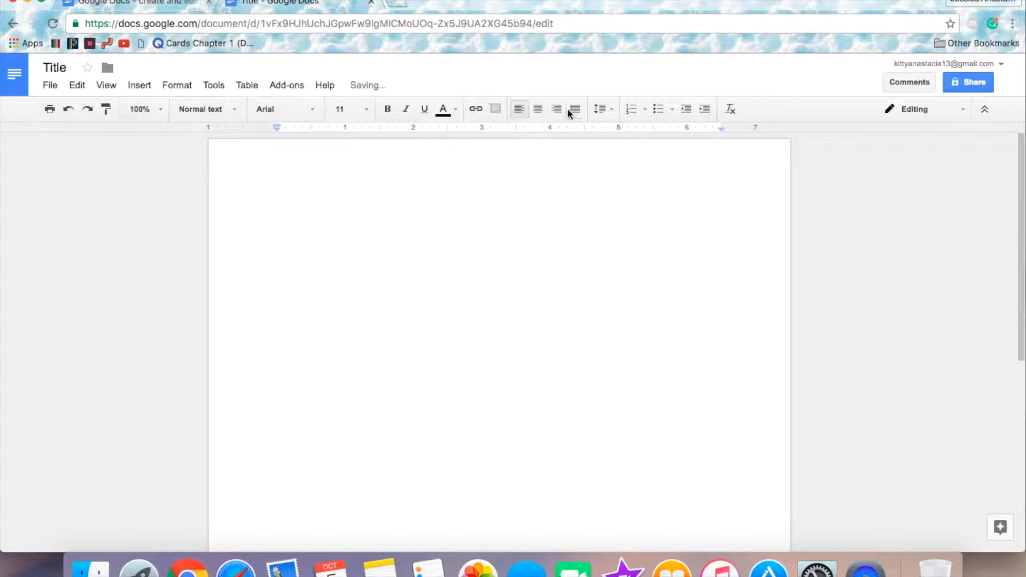
# Step: Try right alignment with part of the sample first name, erase it and restore left alignment
pyautogui.click(556, 109)
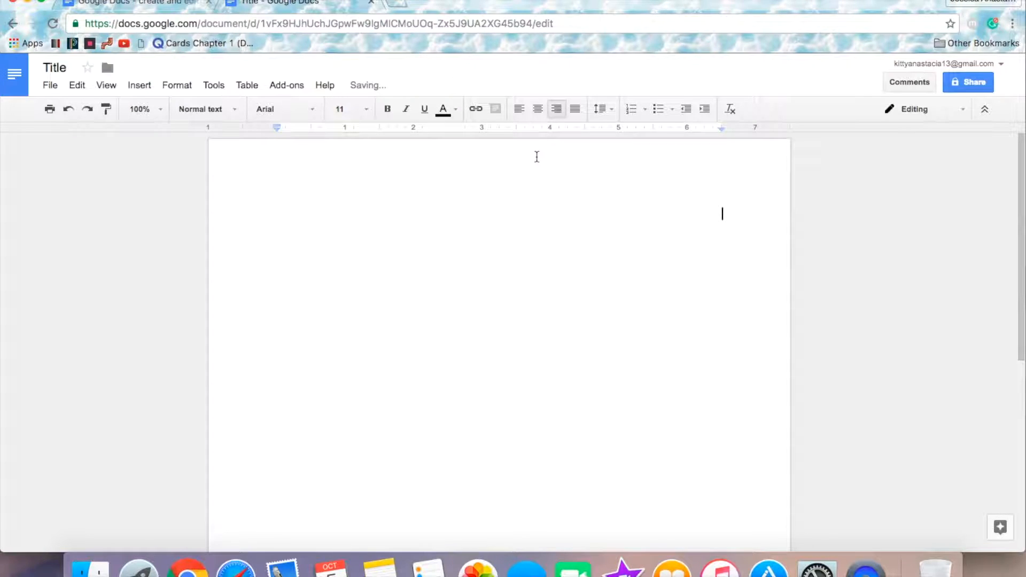
pyautogui.write('Anth')
pyautogui.press('BackSpace')
pyautogui.press('BackSpace')
pyautogui.press('BackSpace')
pyautogui.press('BackSpace')
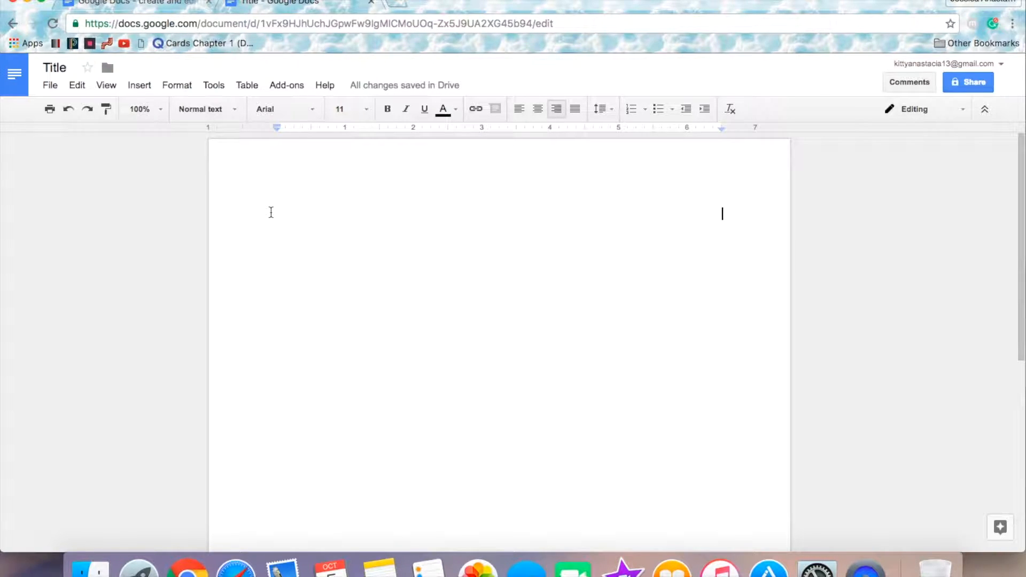
pyautogui.click(518, 110)
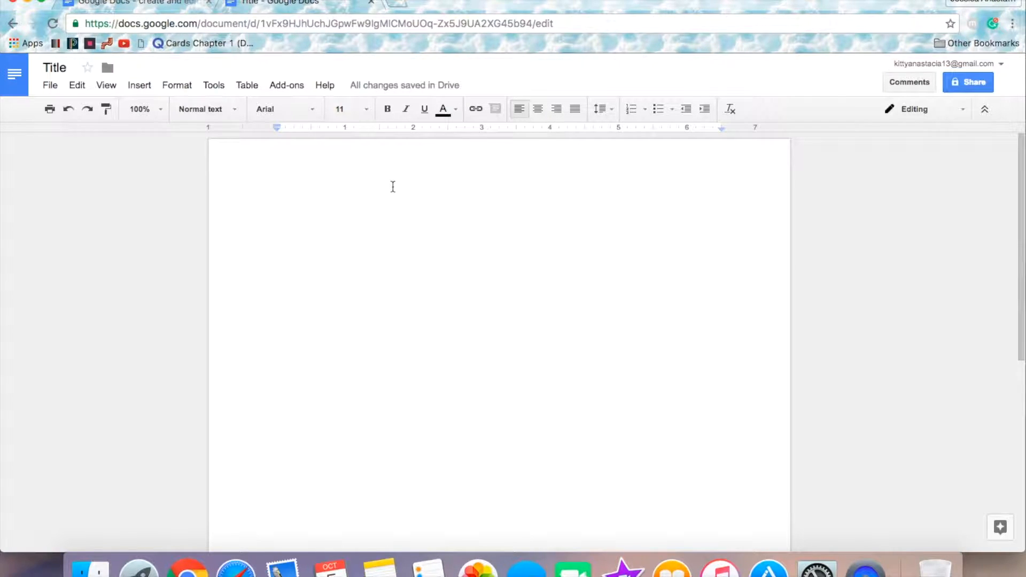
# Step: Enter the student's first name on the first line and set the line spacing to Double
pyautogui.write('Anthony')
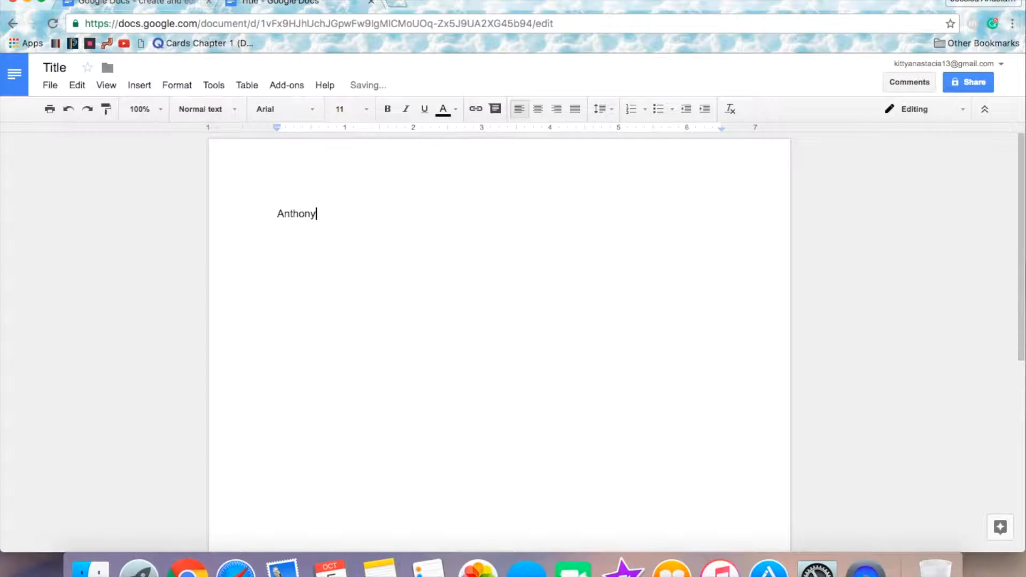
pyautogui.click(601, 109)
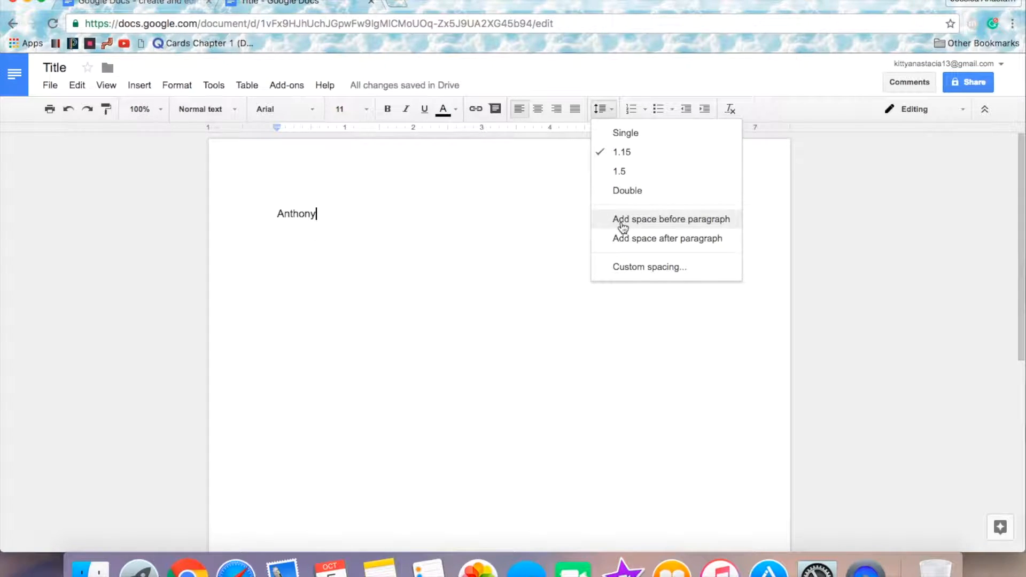
pyautogui.click(616, 194)
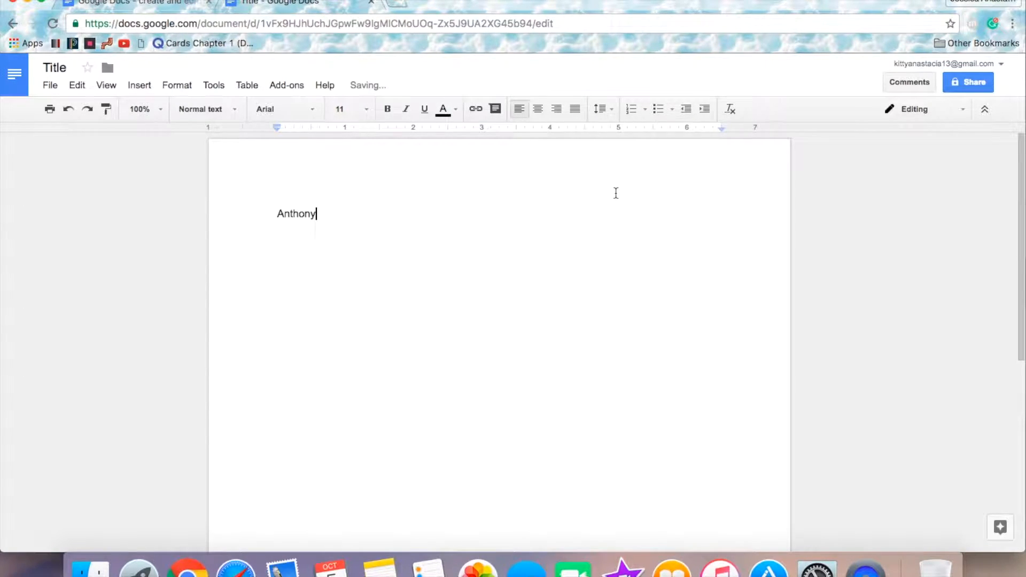
# Step: Add the teacher's name on the second heading line and "Computer Applications" on the third
pyautogui.press('Return')
pyautogui.write('Mr. McLaughlin')
pyautogui.press('Return')
pyautogui.write('Co')
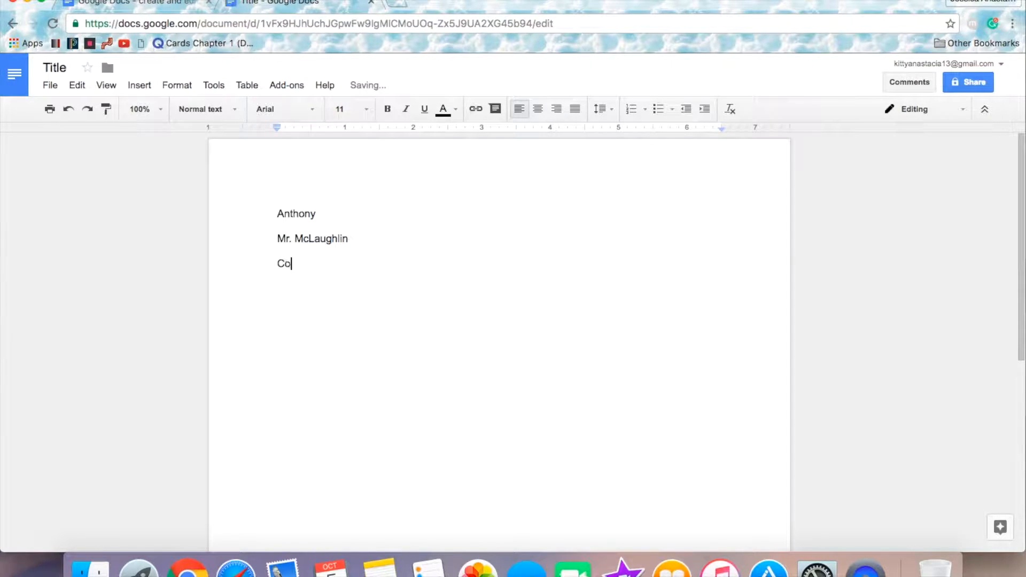
pyautogui.write('mputer Applications')
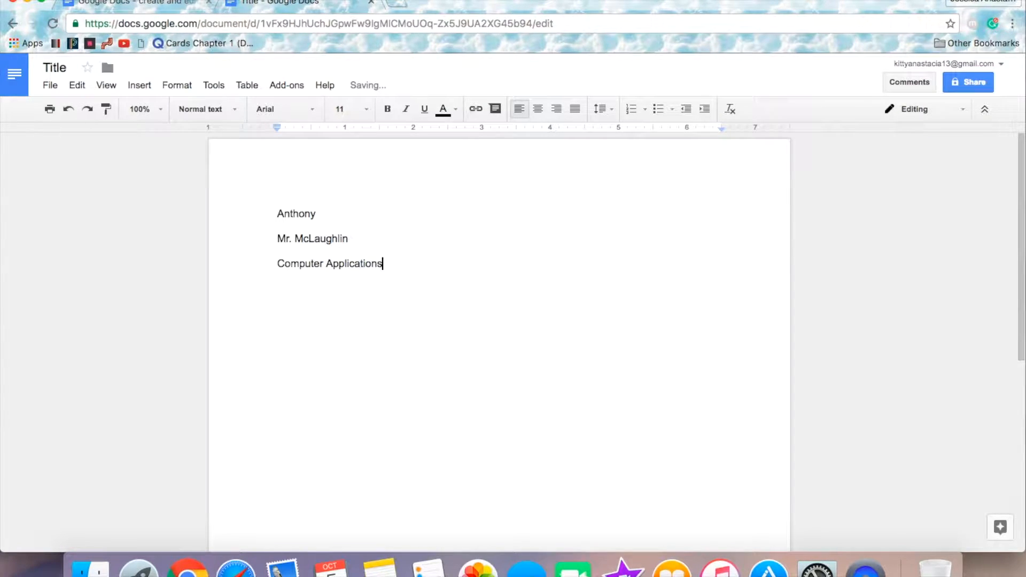
# Step: Add the date "October 5,2016" as the fourth heading line
pyautogui.press('Return')
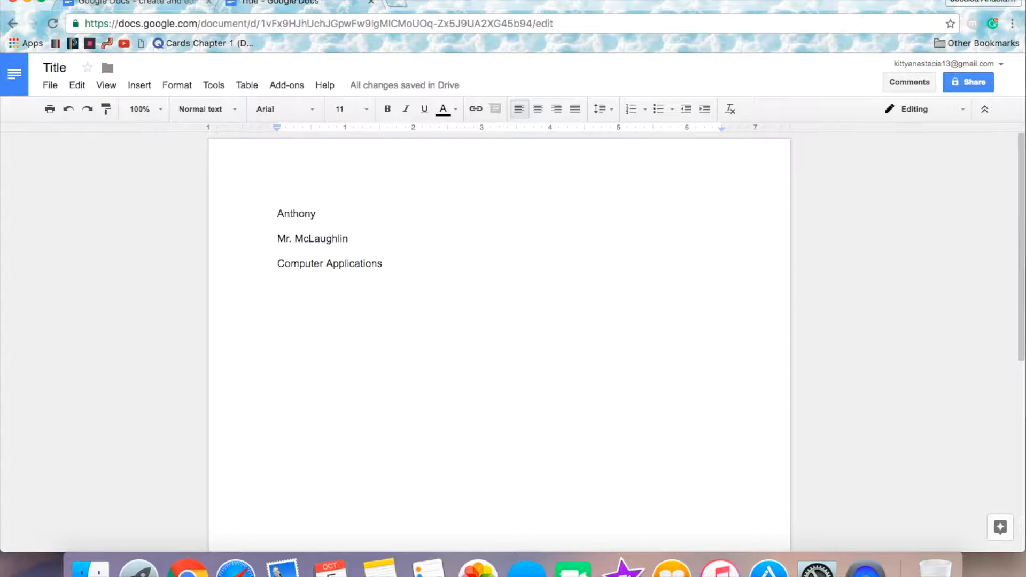
pyautogui.write('October 5,2016')
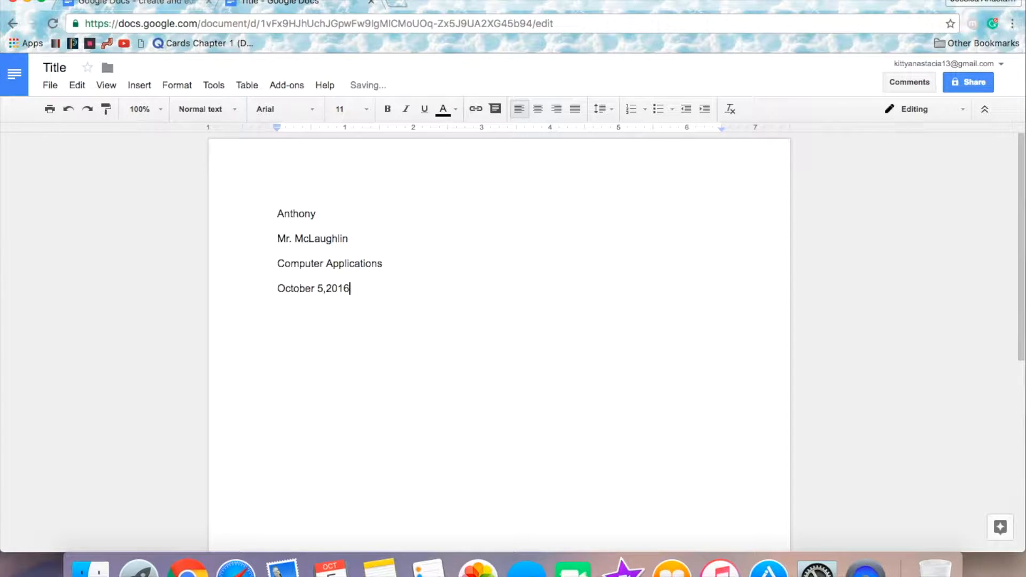
# Step: Add a centered line reading "Title" below the date and start a left-aligned line under it
pyautogui.press('Return')
pyautogui.click(539, 109)
pyautogui.write('Title')
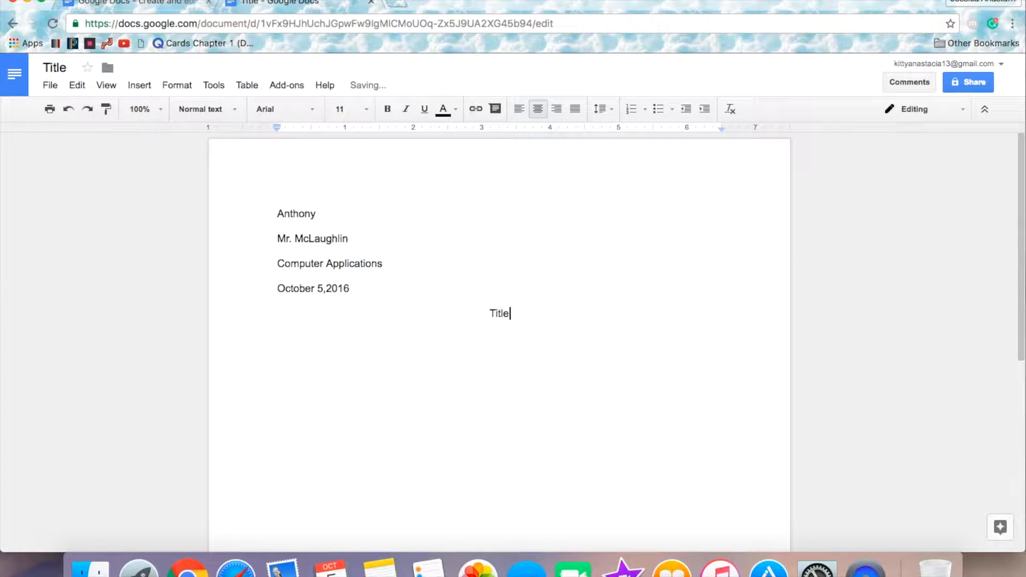
pyautogui.press('Return')
pyautogui.click(519, 109)
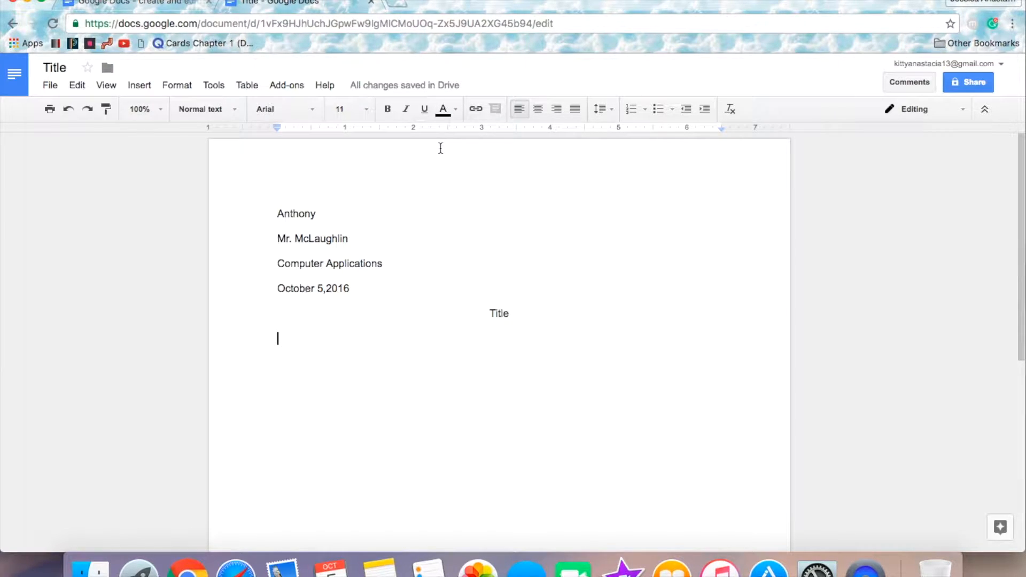
# Step: Start an indented paragraph below the title with the sentence "Introduction paragraph."
pyautogui.press('Tab')
pyautogui.write('Introduction aragrsph')
pyautogui.press('BackSpace')
pyautogui.press('BackSpace')
pyautogui.press('BackSpace')
pyautogui.press('BackSpace')
pyautogui.press('BackSpace')
pyautogui.press('BackSpace')
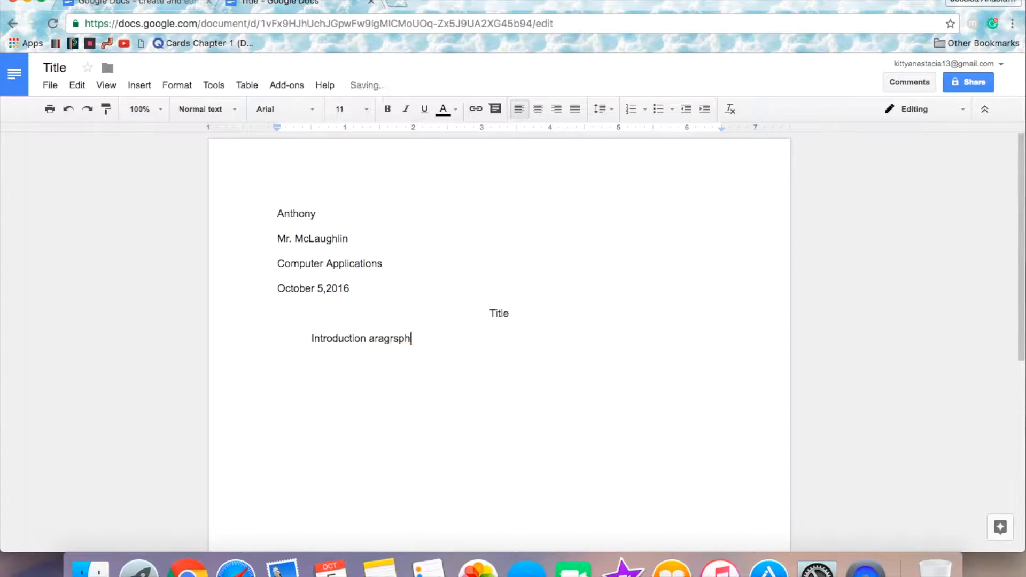
pyautogui.press('BackSpace')
pyautogui.press('BackSpace')
pyautogui.press('BackSpace')
pyautogui.write('paragraph. ')
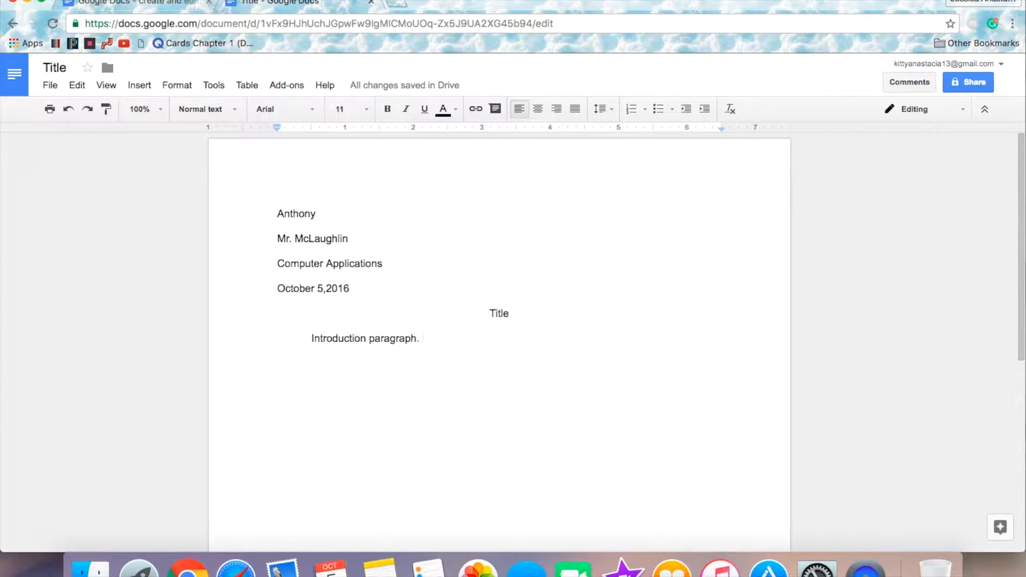
pyautogui.write('Lead')
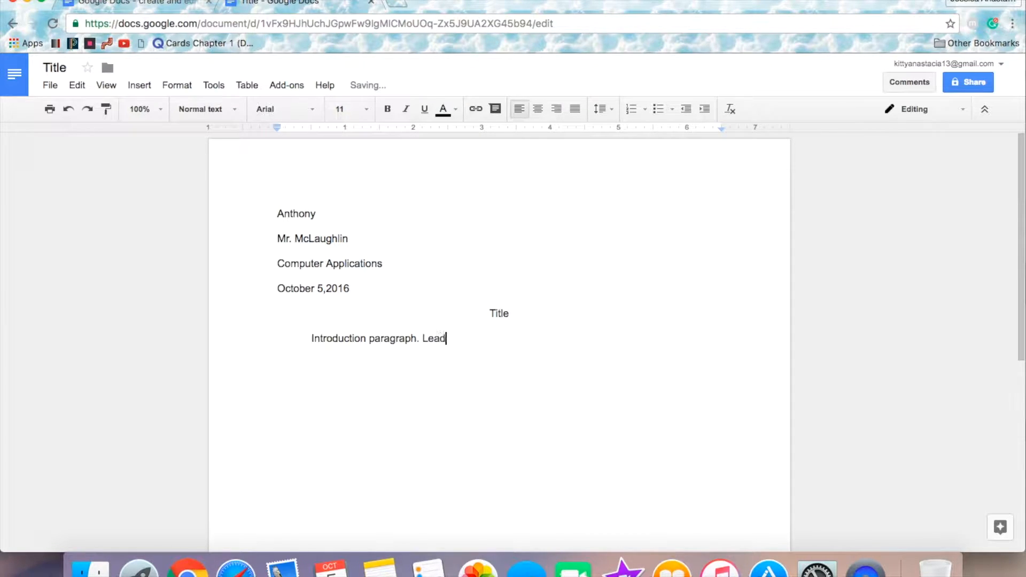
pyautogui.write(' here, then yu')
# Step: Continue the paragraph with the sentence "Lead here, then you want background facts."
pyautogui.press('BackSpace')
pyautogui.press('BackSpace')
pyautogui.write('ou want ')
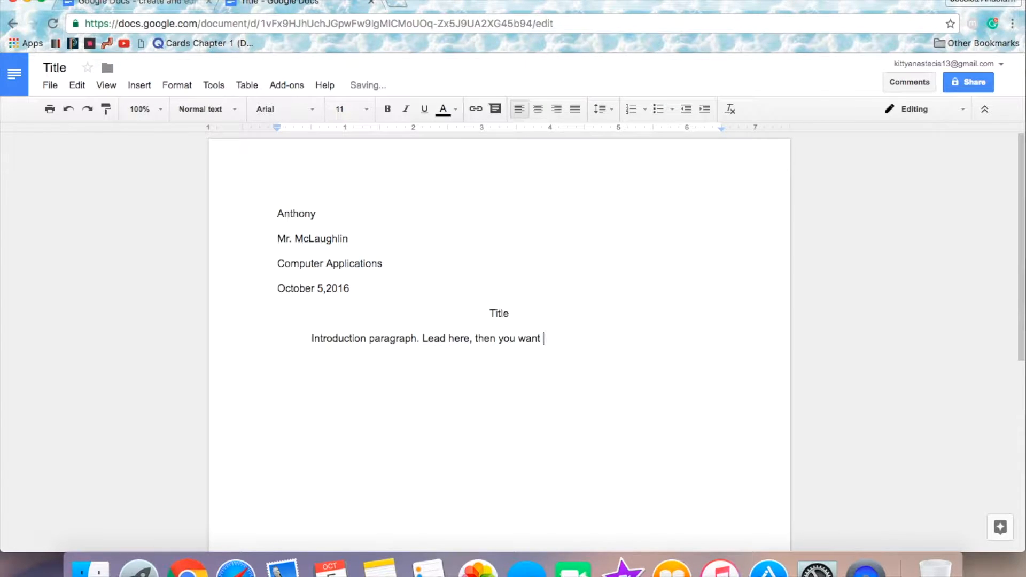
pyautogui.write('background facts')
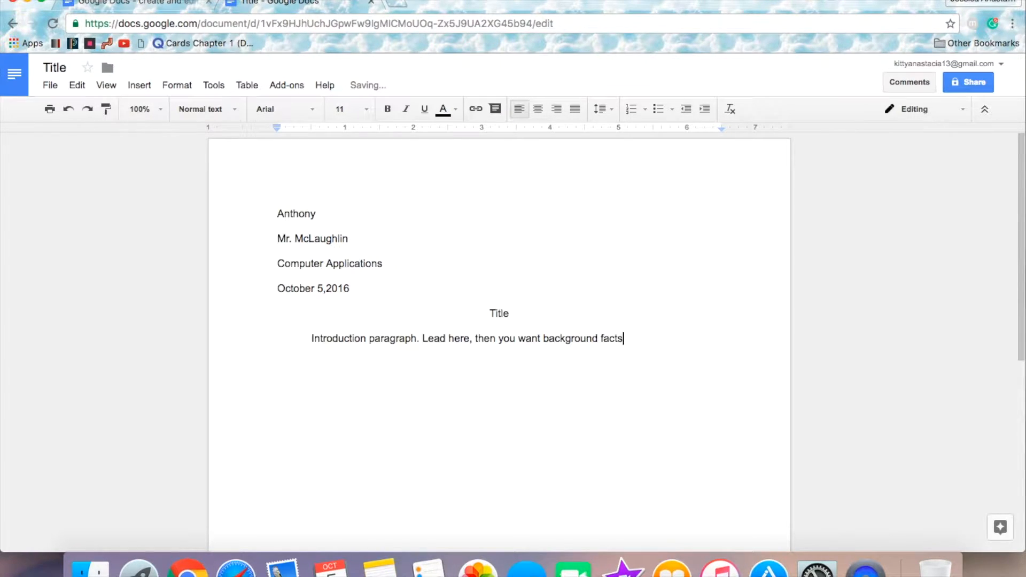
pyautogui.write('. Th clossing sttment')
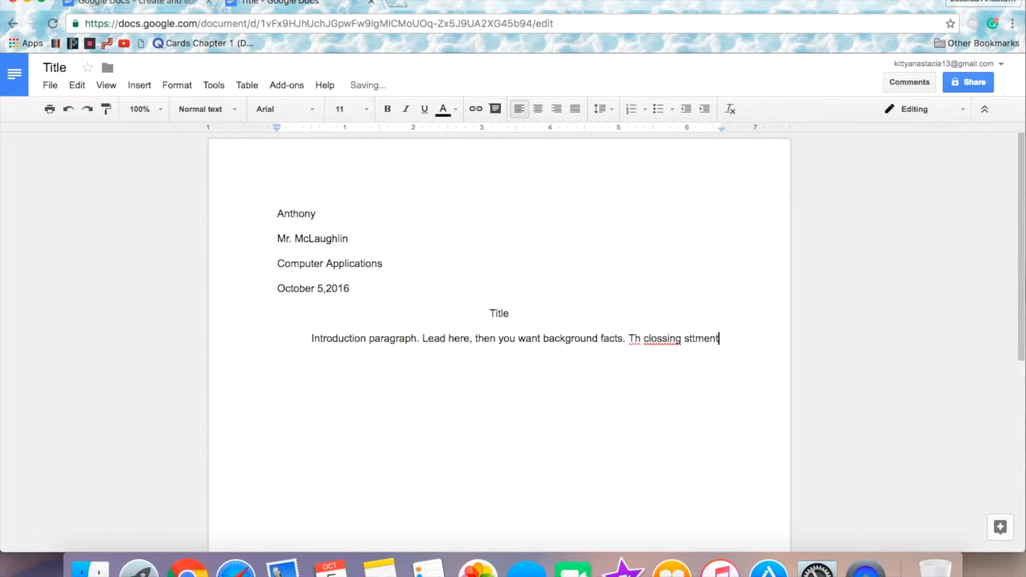
# Step: Add the misspelled sample sentence "Th clossing statment." at the end of the paragraph
pyautogui.press('BackSpace')
pyautogui.press('BackSpace')
pyautogui.press('BackSpace')
pyautogui.press('BackSpace')
pyautogui.press('BackSpace')
pyautogui.write('atment.')
# Step: Correct the misspelled word "Th" to the suggested spelling "The"
pyautogui.rightClick(637, 340)
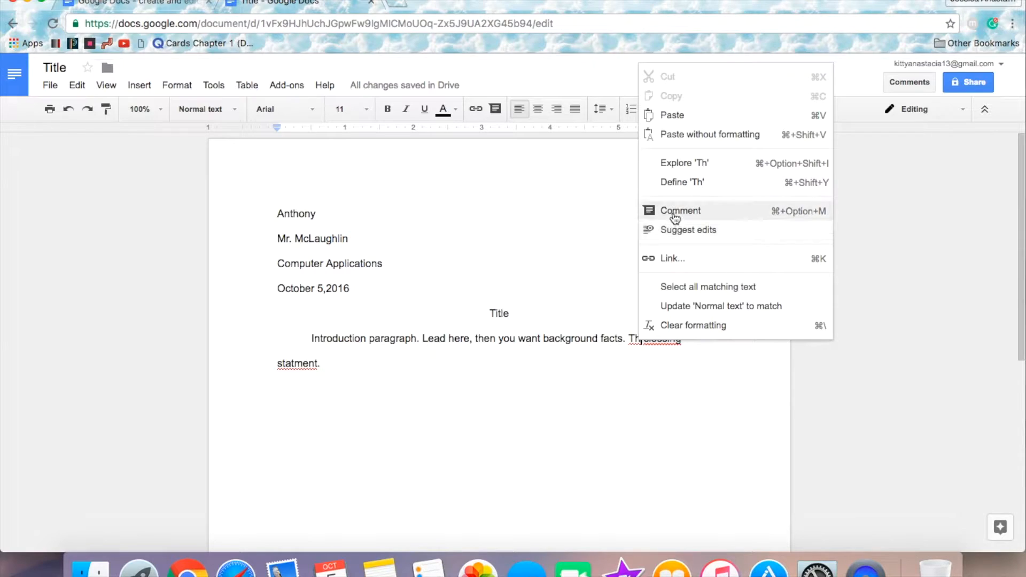
pyautogui.click(606, 289)
pyautogui.rightClick(634, 337)
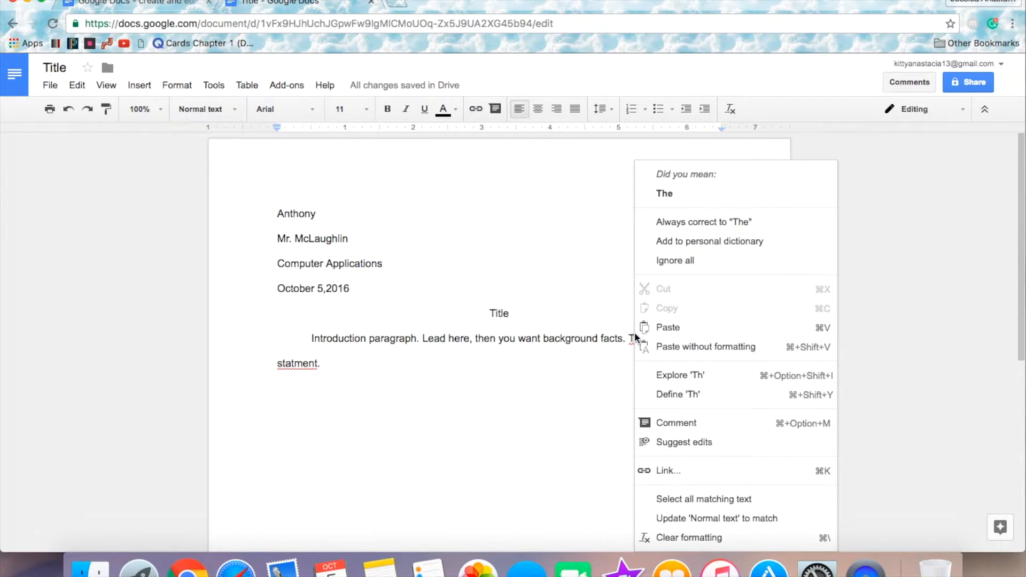
pyautogui.click(661, 195)
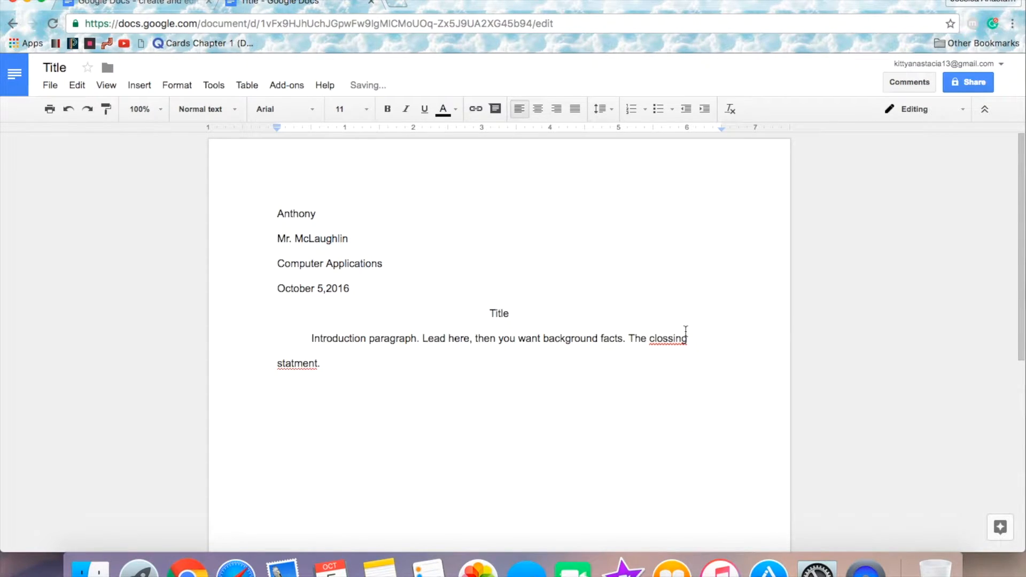
# Step: Run the spelling check and change "clossing" to "closing" and "statment" to "statement"
pyautogui.click(209, 85)
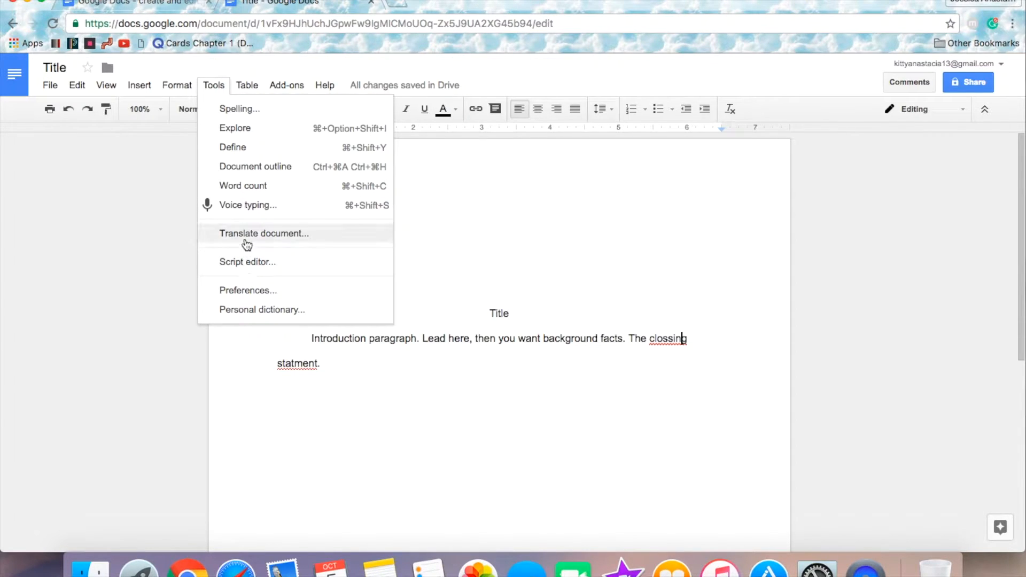
pyautogui.click(238, 108)
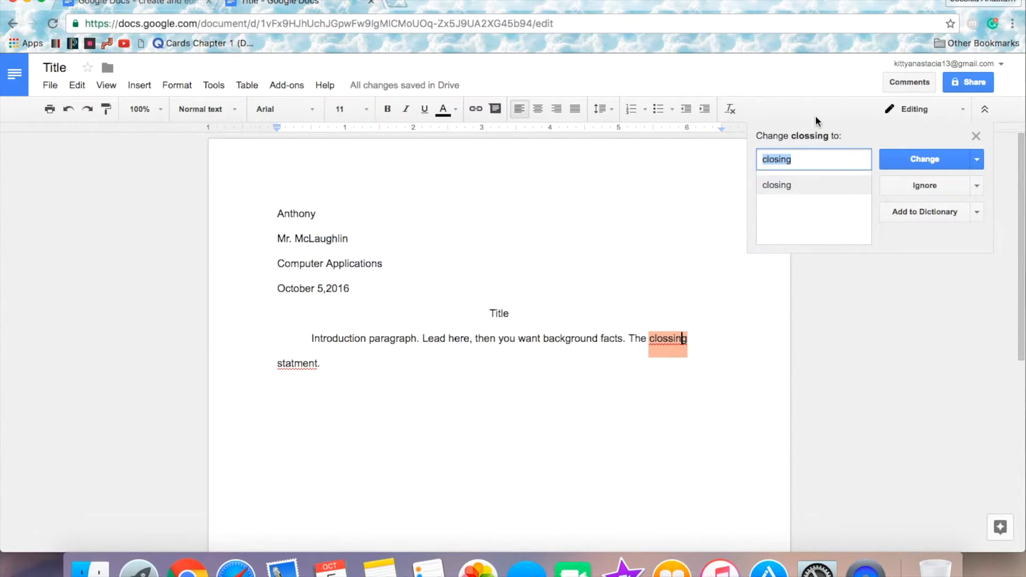
pyautogui.click(910, 160)
pyautogui.click(910, 161)
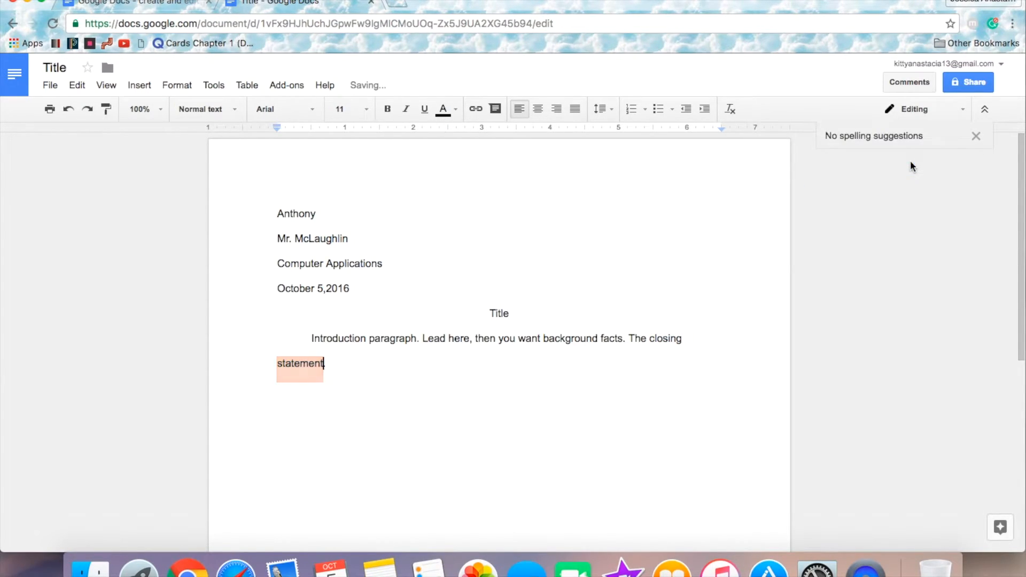
pyautogui.write('.')
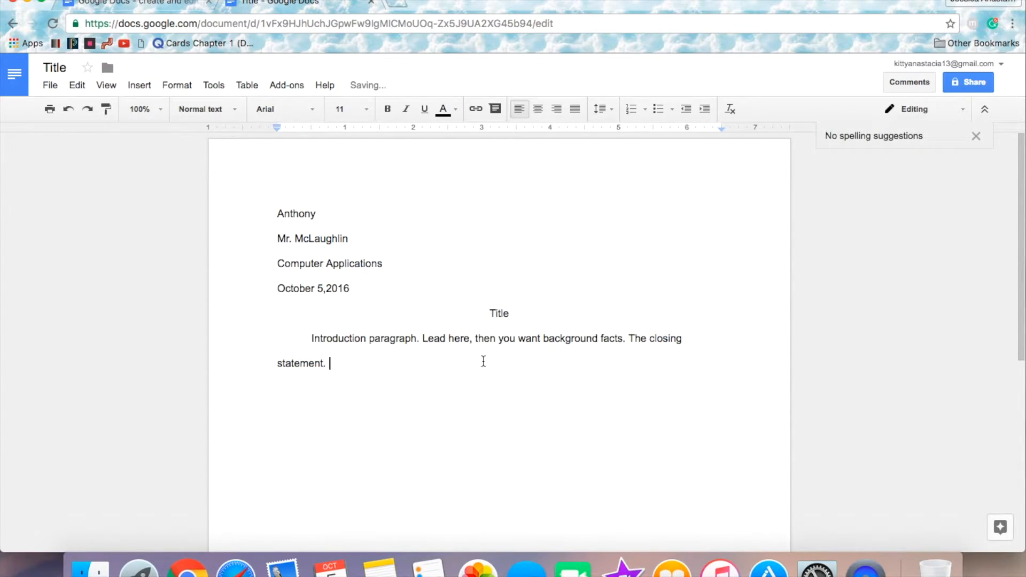
# Step: Undo the spelling correction of the paragraph's last word
pyautogui.click(68, 110)
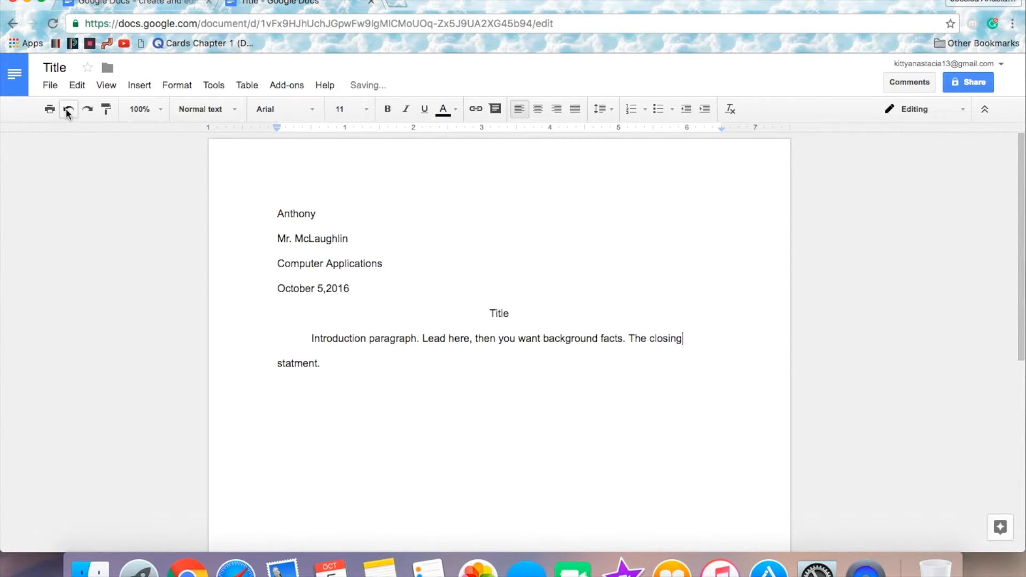
# Step: Redo the spelling correction of the paragraph's last word
pyautogui.click(88, 113)
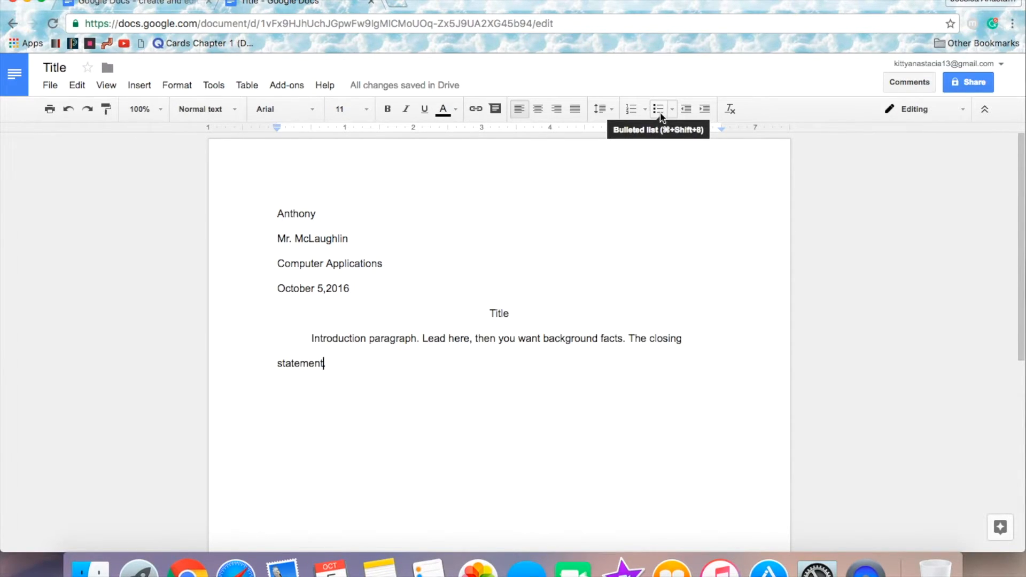
# Step: Start a bulleted list below the introduction paragraph with the item "Type whatever I want" and add a second bullet
pyautogui.press('BackSpace')
pyautogui.press('Return')
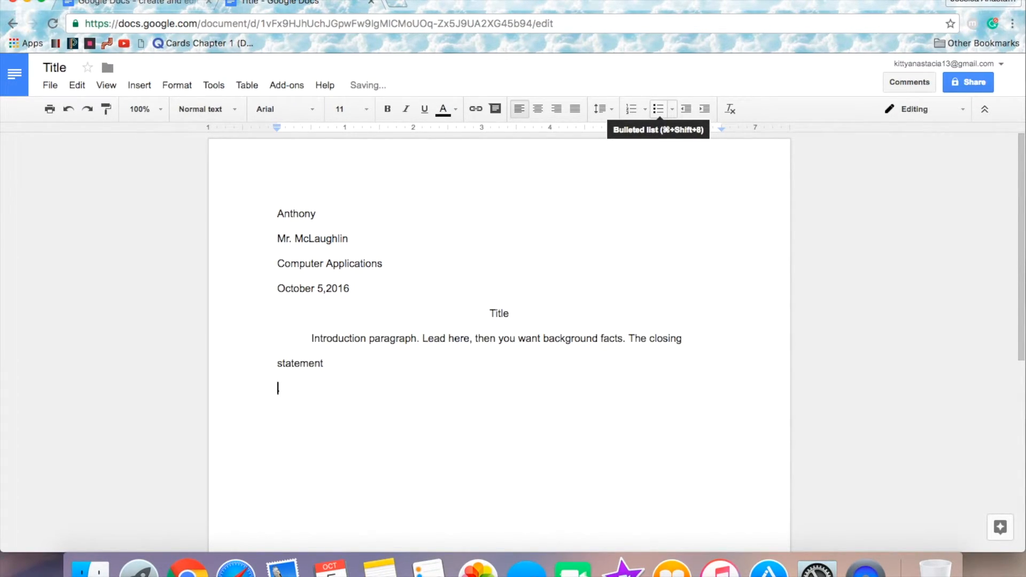
pyautogui.click(659, 110)
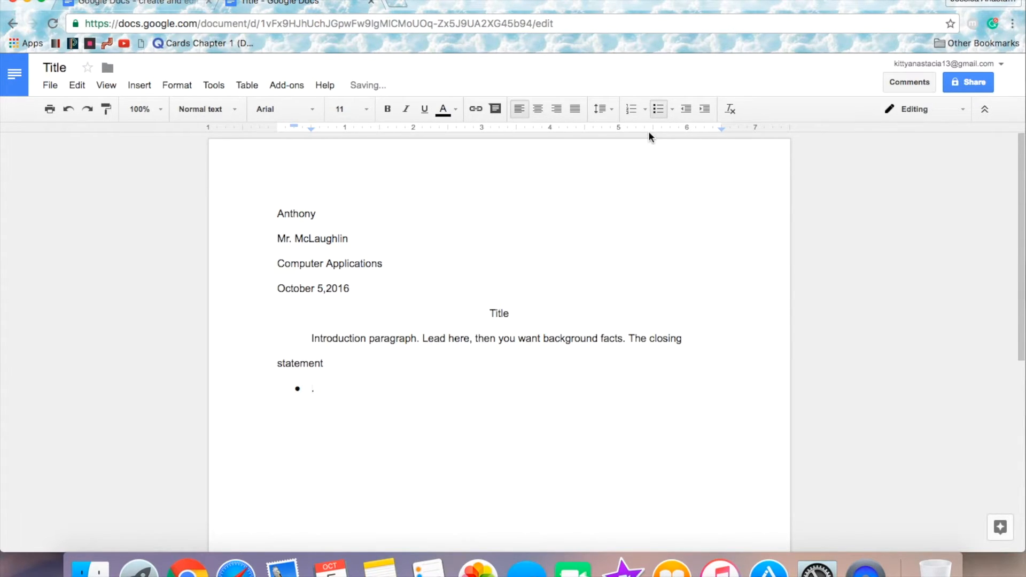
pyautogui.write('Type whatever I want')
pyautogui.press('Return')
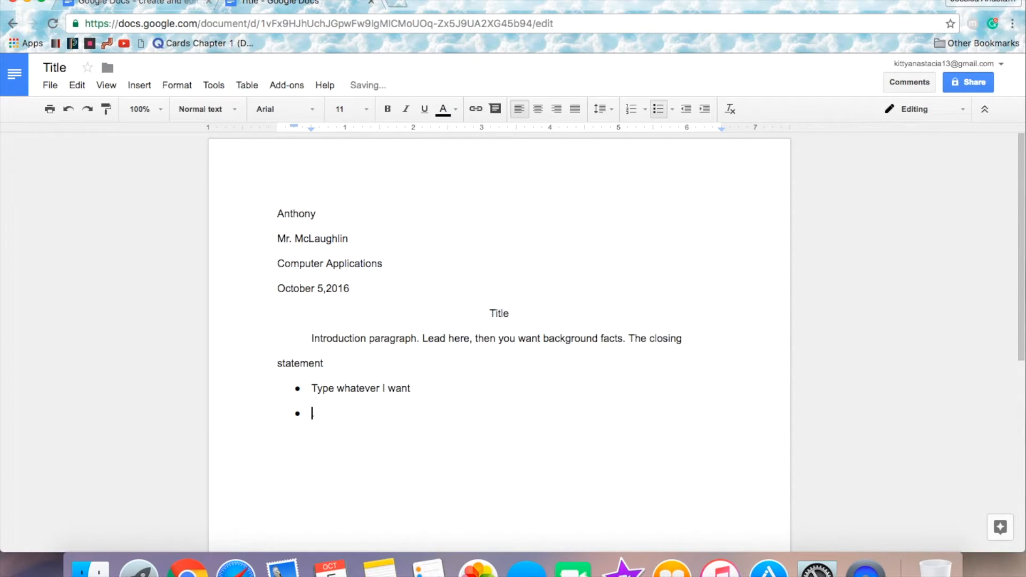
# Step: Remove the bulleted list below the introduction and end the paragraph with a period directly after "statement"
pyautogui.press('BackSpace')
pyautogui.press('BackSpace')
pyautogui.press('BackSpace')
pyautogui.press('BackSpace')
pyautogui.press('BackSpace')
pyautogui.press('BackSpace')
pyautogui.press('BackSpace')
pyautogui.press('BackSpace')
pyautogui.press('BackSpace')
pyautogui.press('BackSpace')
pyautogui.press('BackSpace')
pyautogui.press('BackSpace')
pyautogui.press('BackSpace')
pyautogui.press('BackSpace')
pyautogui.press('BackSpace')
pyautogui.press('BackSpace')
pyautogui.press('BackSpace')
pyautogui.press('BackSpace')
pyautogui.press('BackSpace')
pyautogui.press('BackSpace')
pyautogui.press('BackSpace')
pyautogui.press('BackSpace')
pyautogui.press('BackSpace')
pyautogui.press('BackSpace')
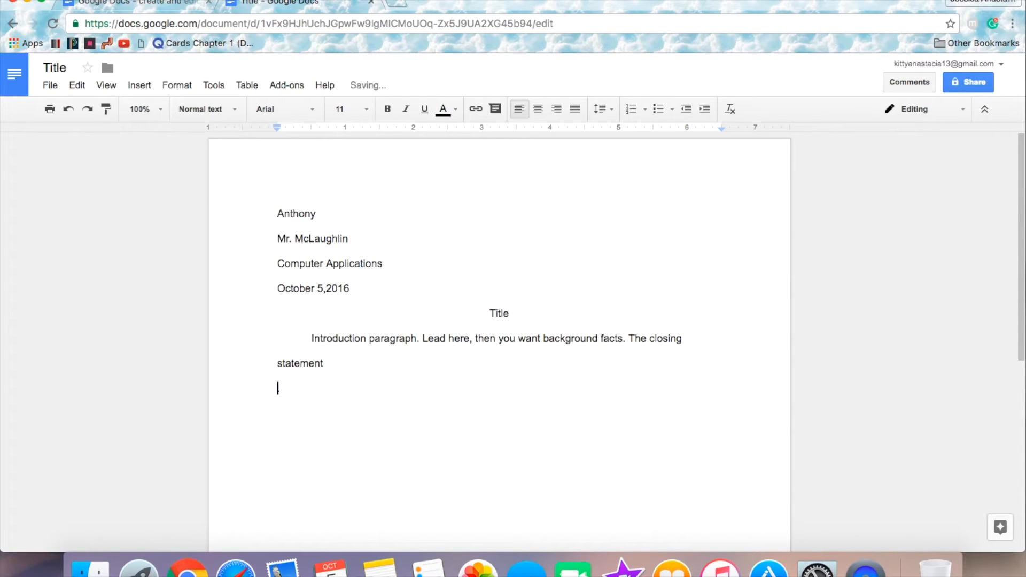
pyautogui.write('.')
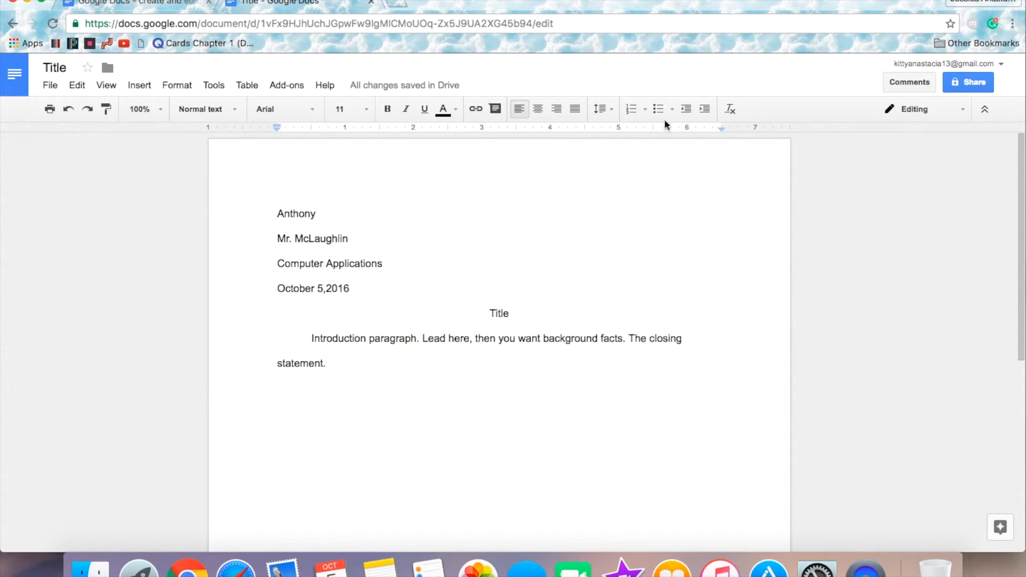
# Step: Open the document's sharing options and close them without sharing
pyautogui.click(961, 83)
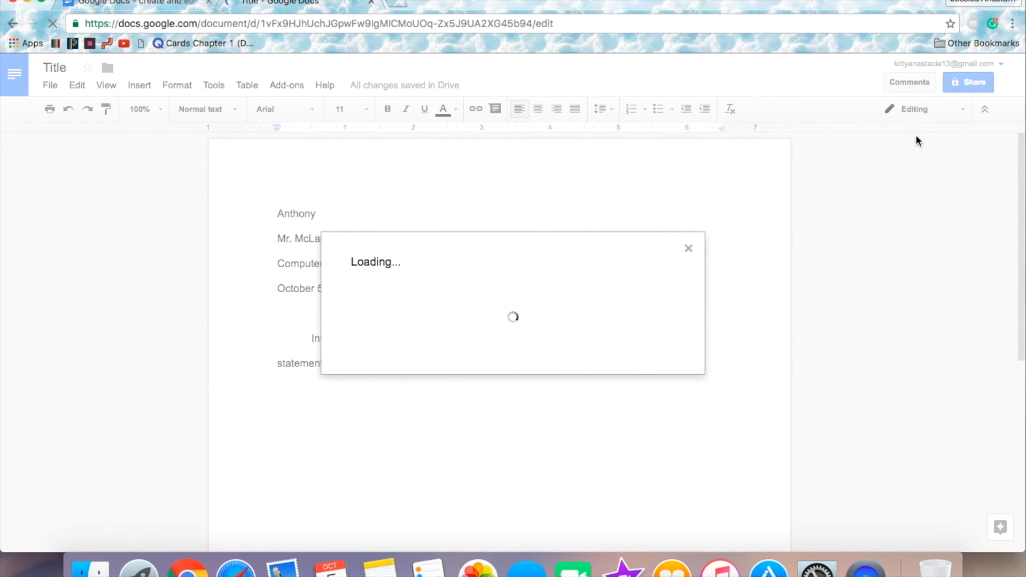
pyautogui.click(688, 249)
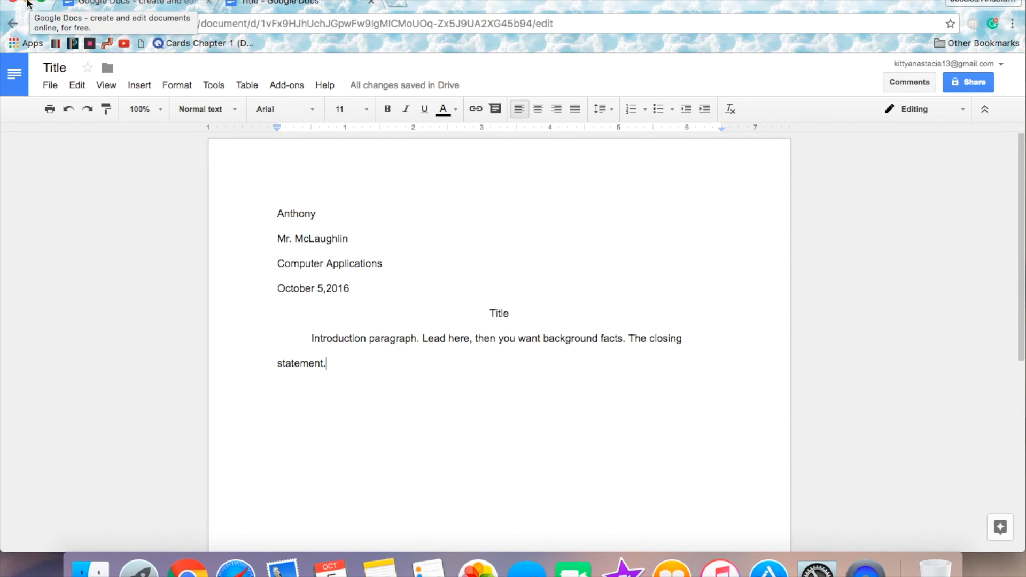
# Step: Minimize the browser window to show the desktop
pyautogui.click(27, 2)
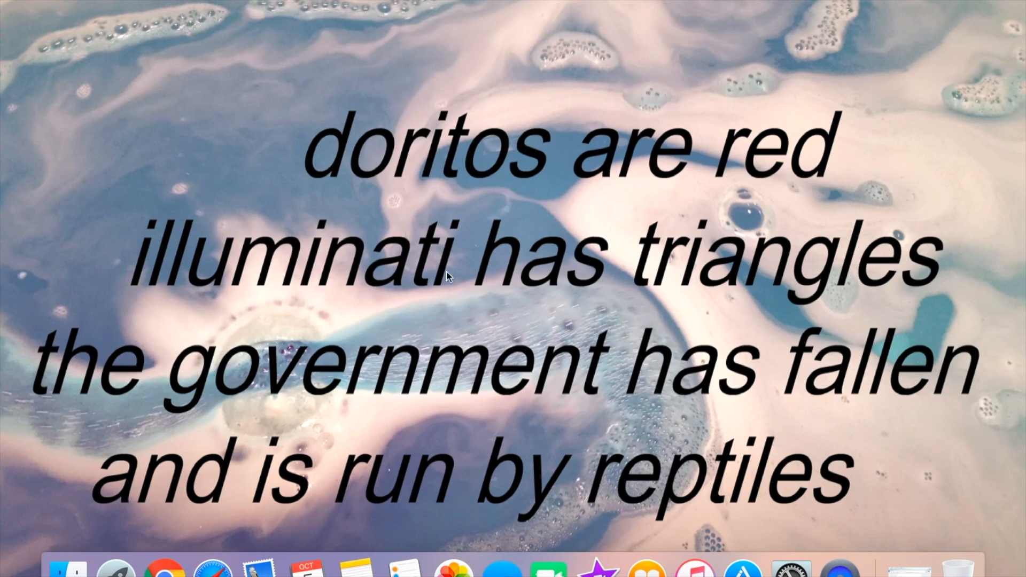